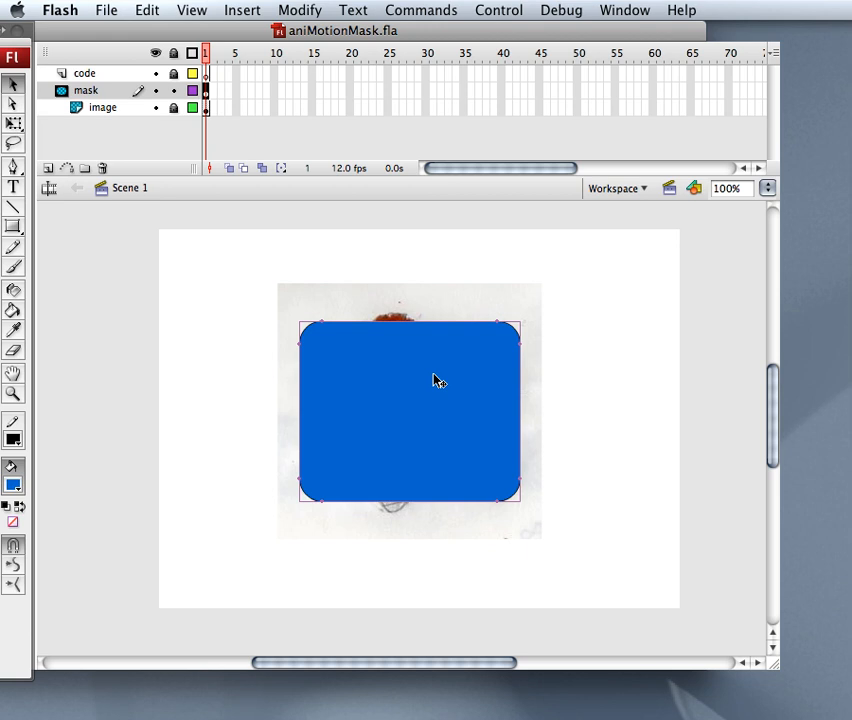
Convert the blue rounded rectangle on the mask layer into a movie clip symbol named baseMask.
key("F8")
left_click_drag(761, 284, 310, 210)
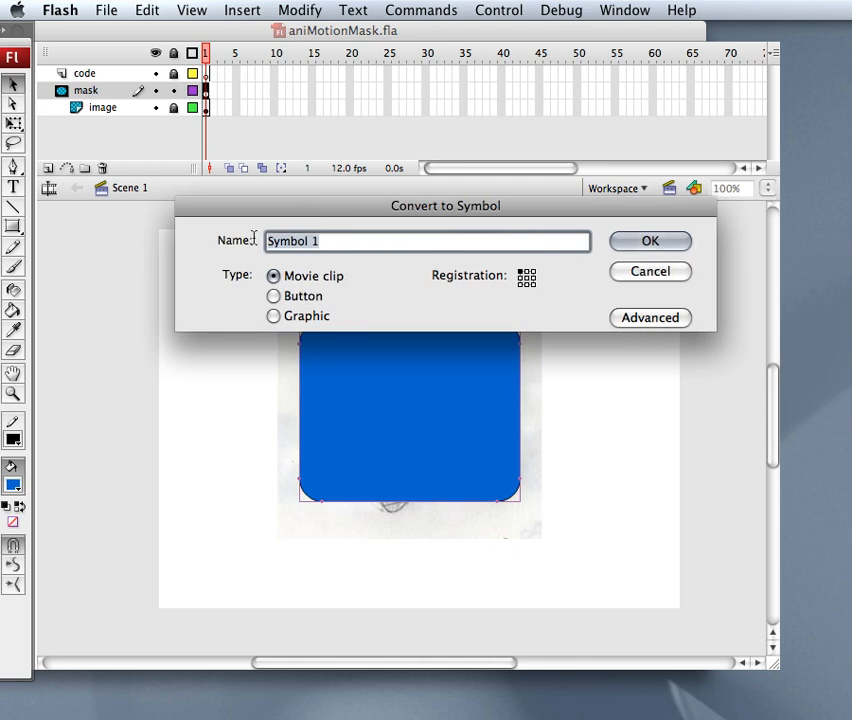
type("base")
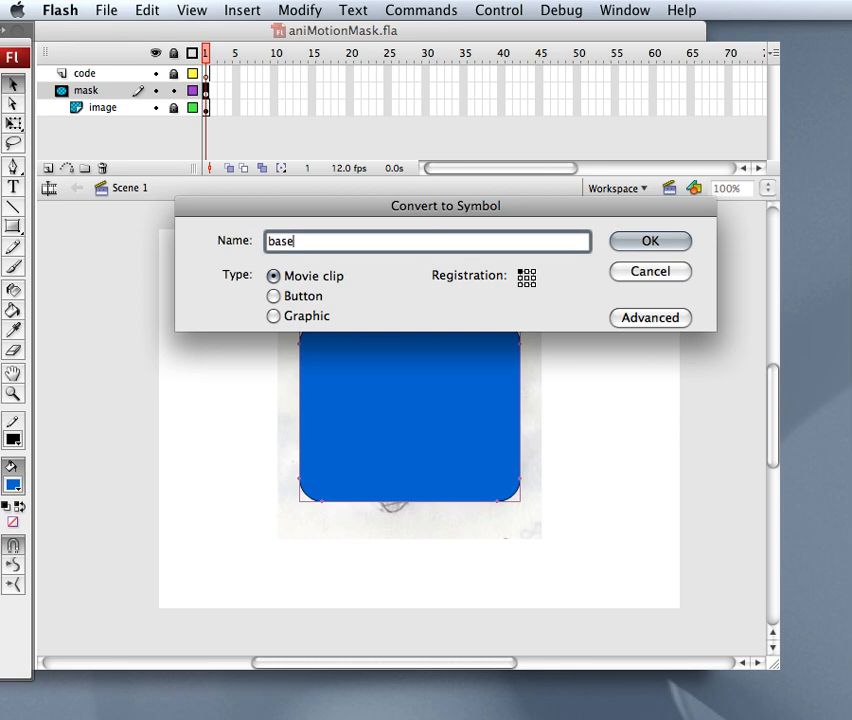
type("Mask")
left_click(642, 241)
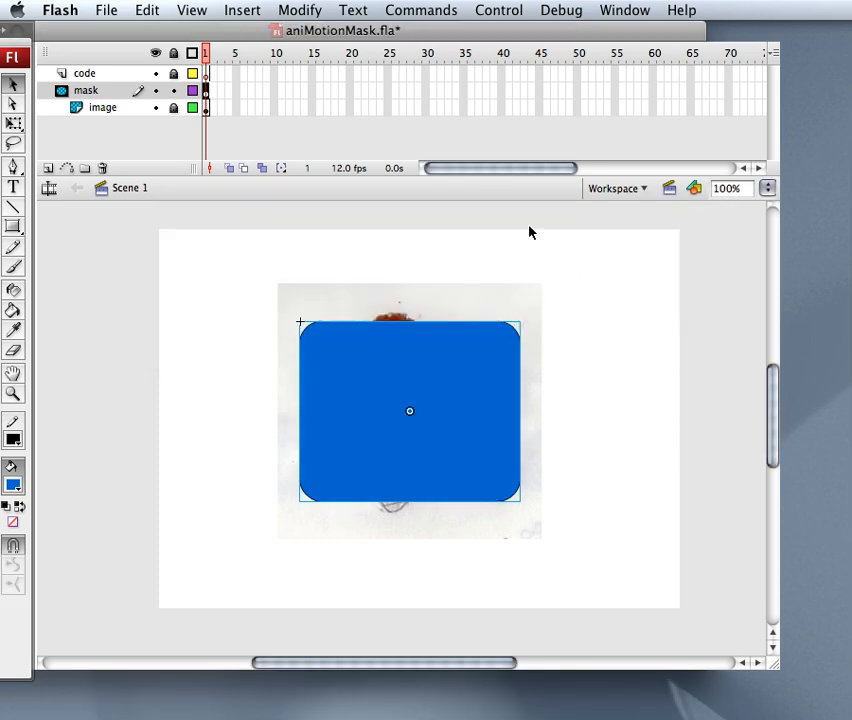
Insert a keyframe at frame 43 of the mask layer and extend the image layer's frames to frame 43.
left_click(522, 92)
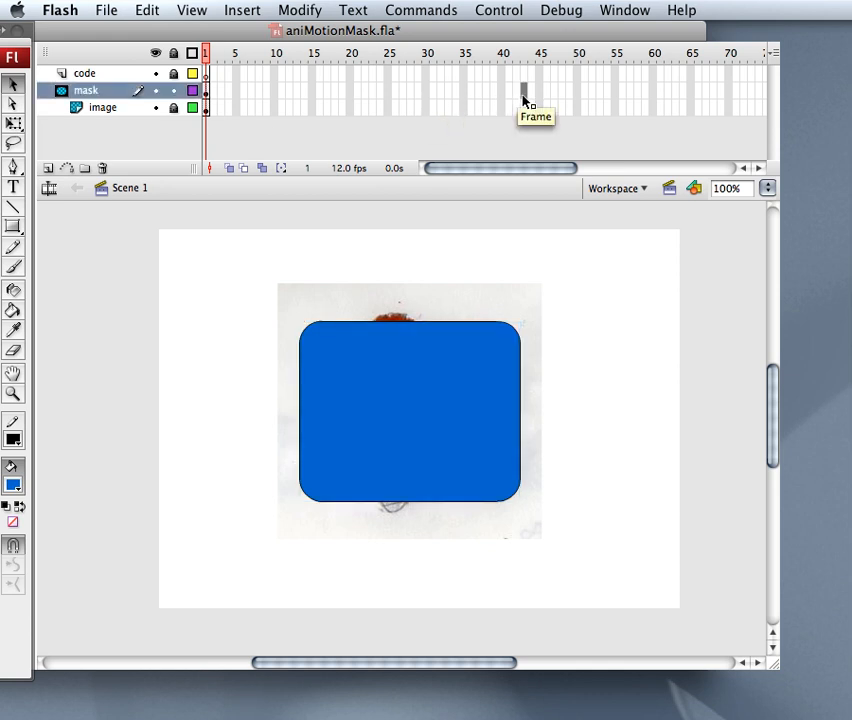
key("F6")
left_click(525, 109)
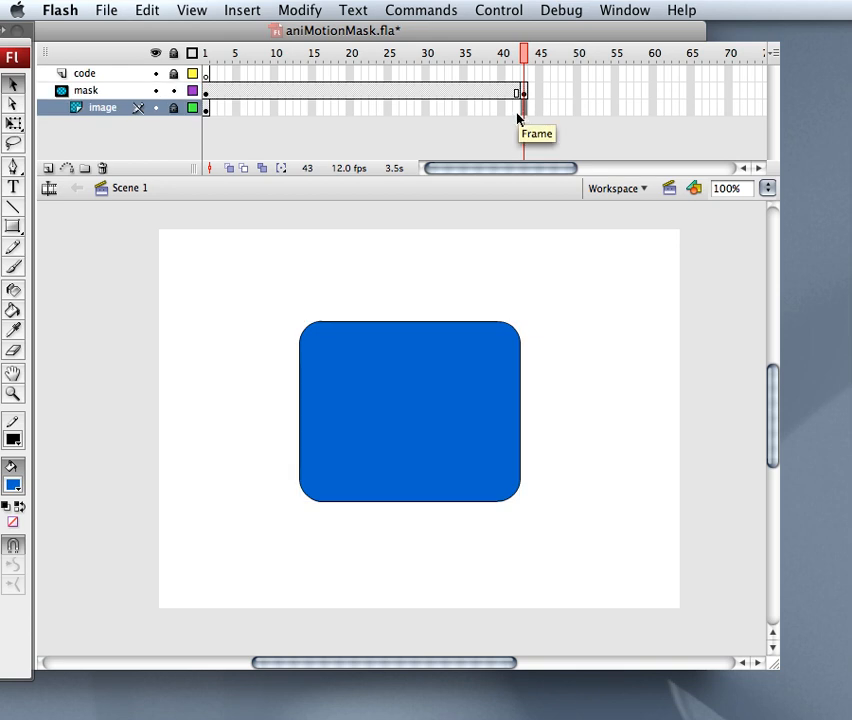
key("F5")
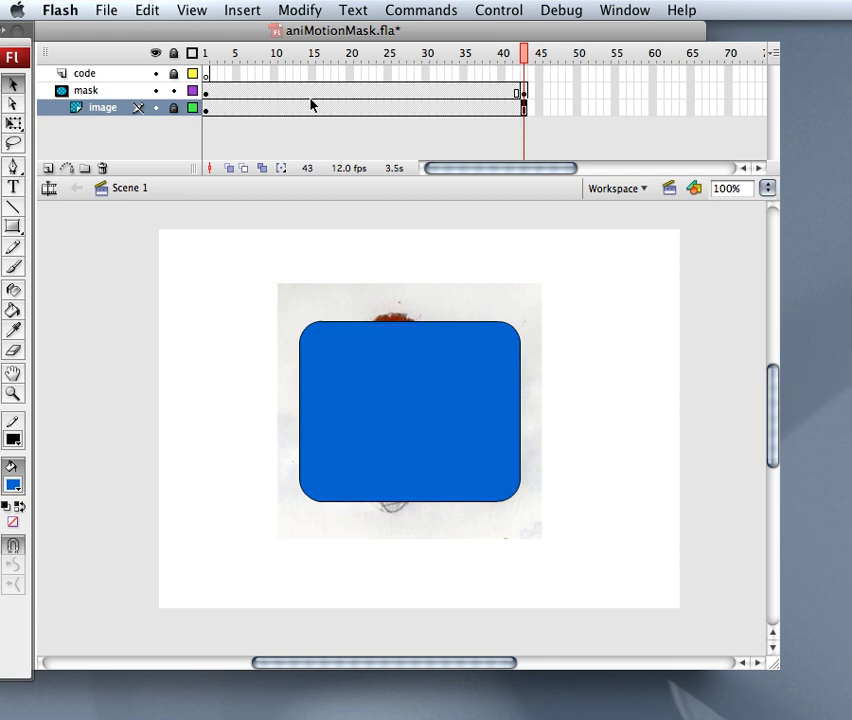
Move the mask rectangle up and left of the picture at frame 1, and down and right of it at frame 43.
left_click(205, 95)
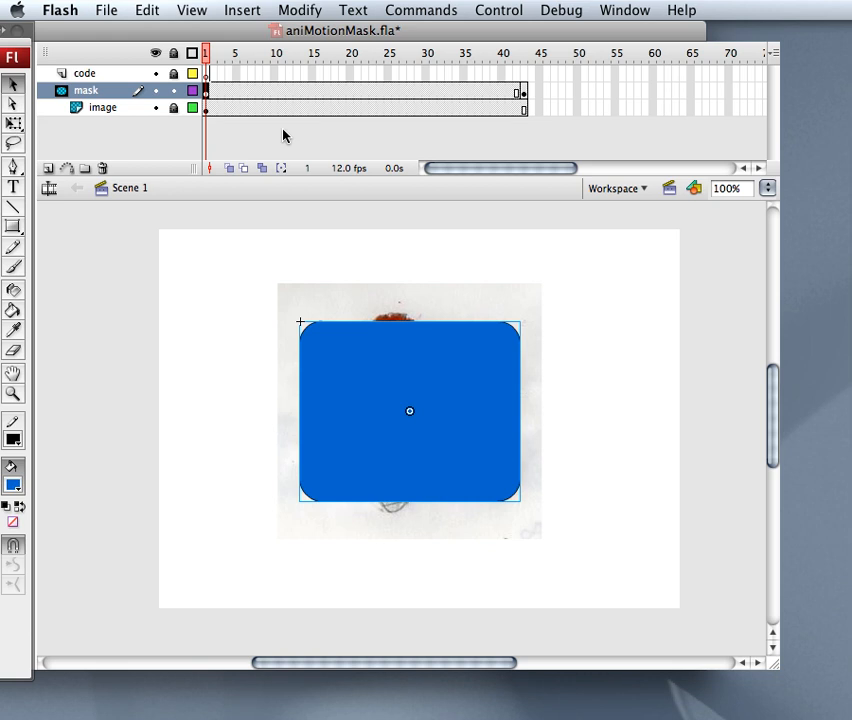
left_click_drag(447, 462, 215, 343)
left_click(522, 92)
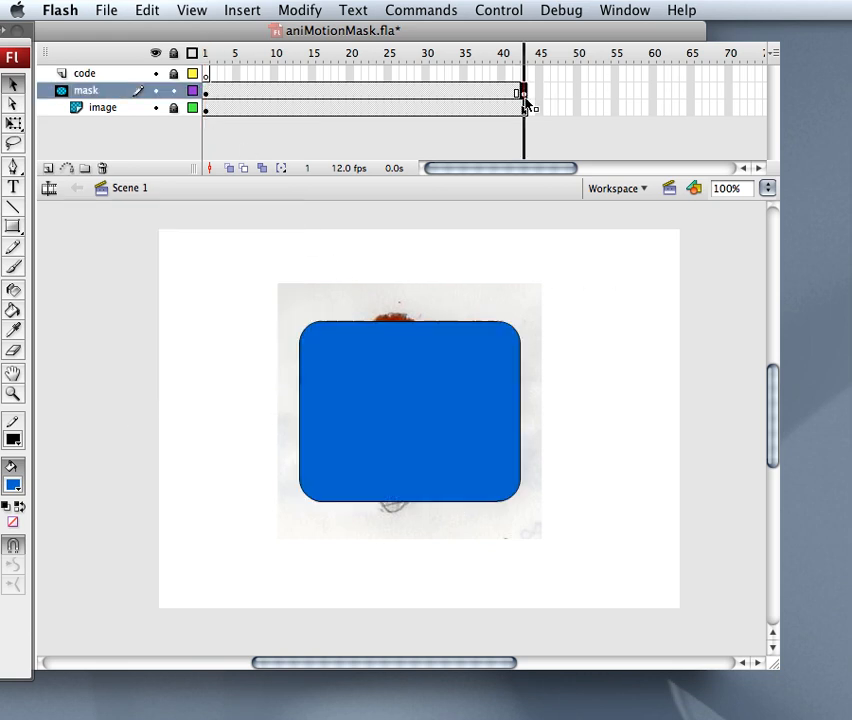
left_click_drag(390, 390, 614, 513)
Create a motion tween between the mask layer's keyframes, test the movie and close the preview.
left_click(320, 91)
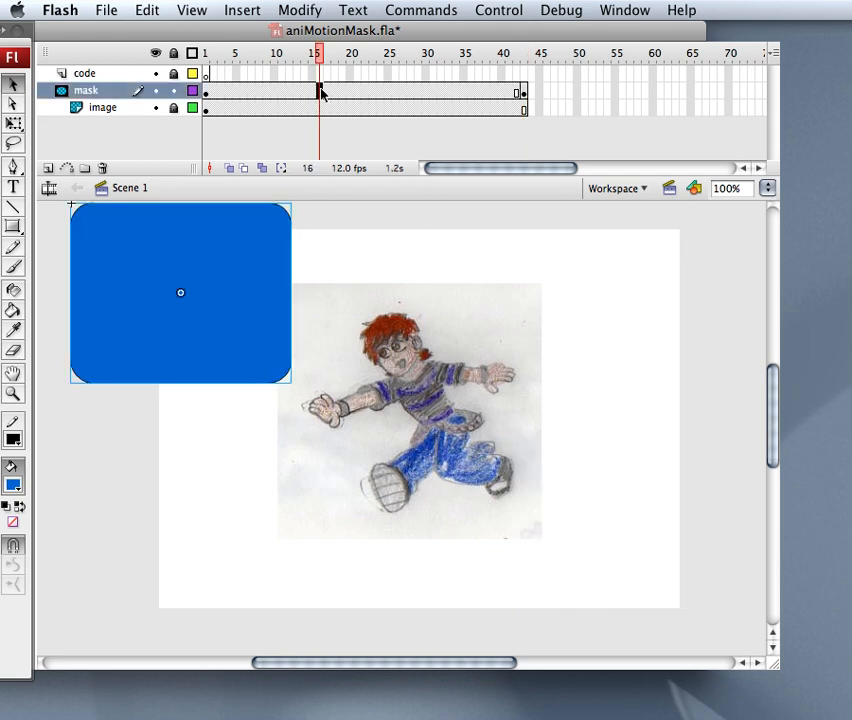
right_click(320, 91)
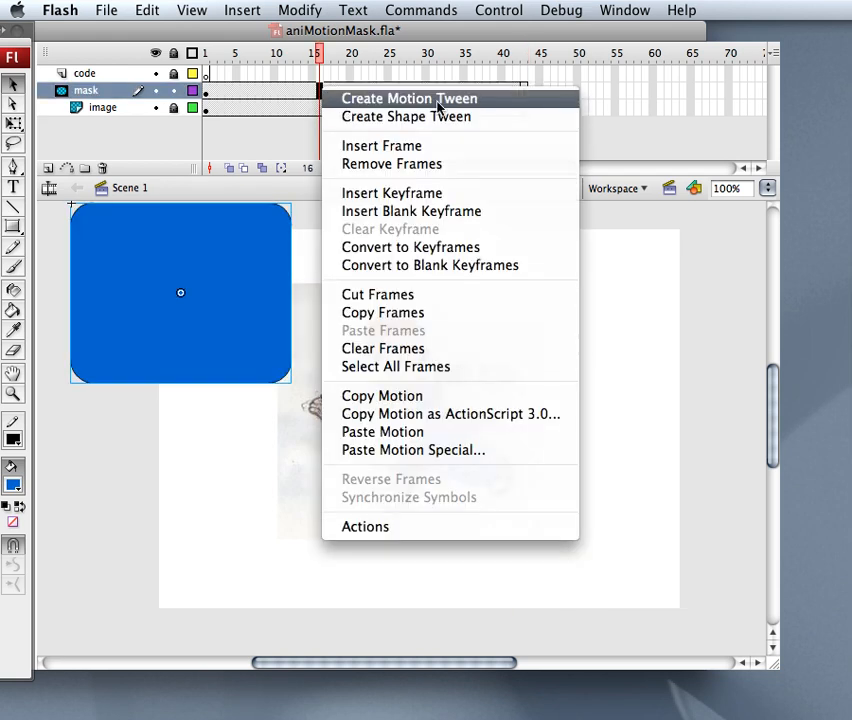
left_click(338, 99)
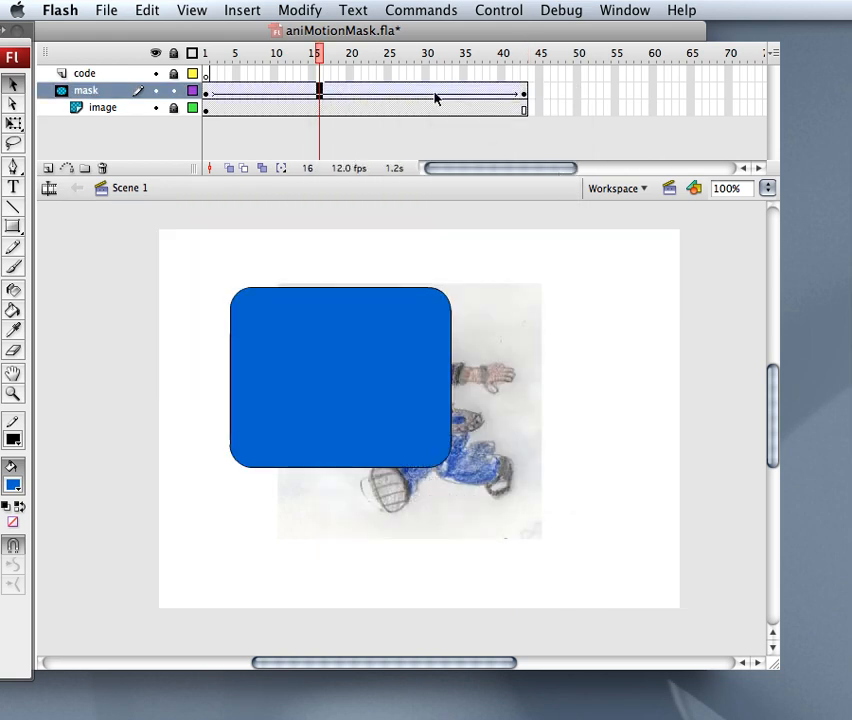
key("super+Return")
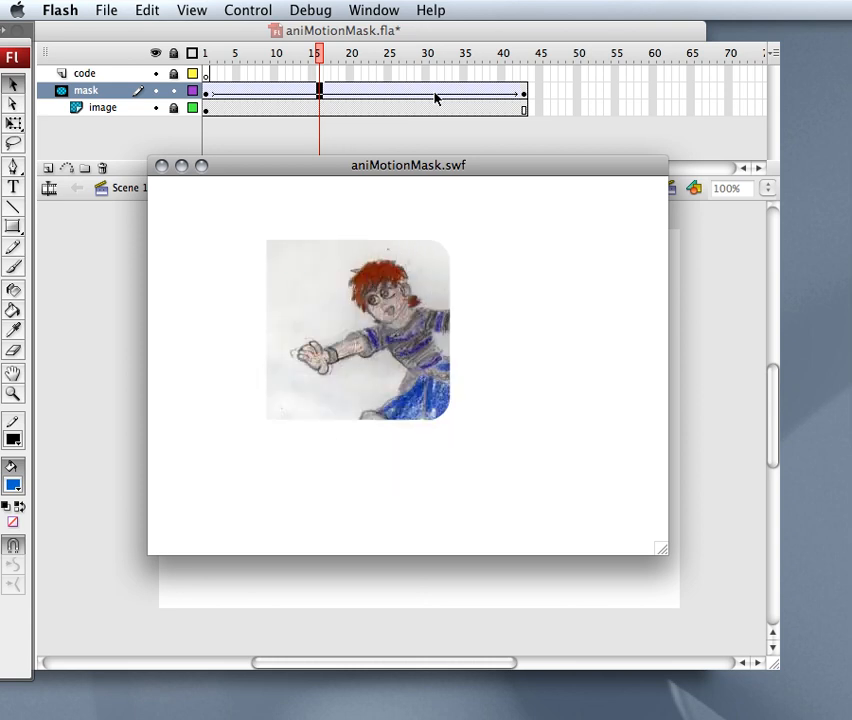
left_click(161, 167)
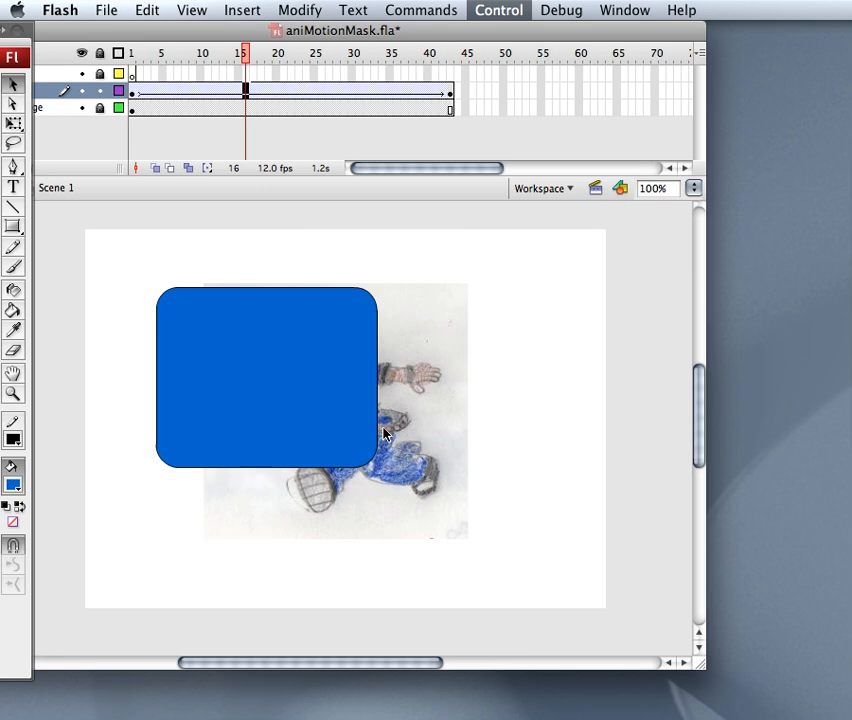
Undo the motion tween, the mask moves and the added frames, back to the single-frame timeline.
key("super+z")
key("super+z")
key("super+z")
key("super+z")
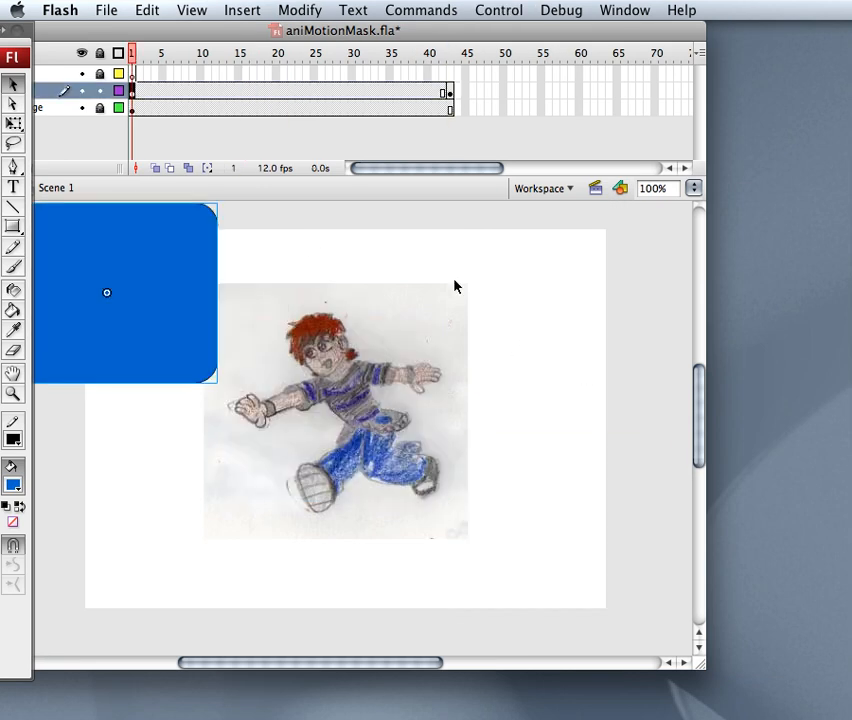
key("super+z")
key("super+z")
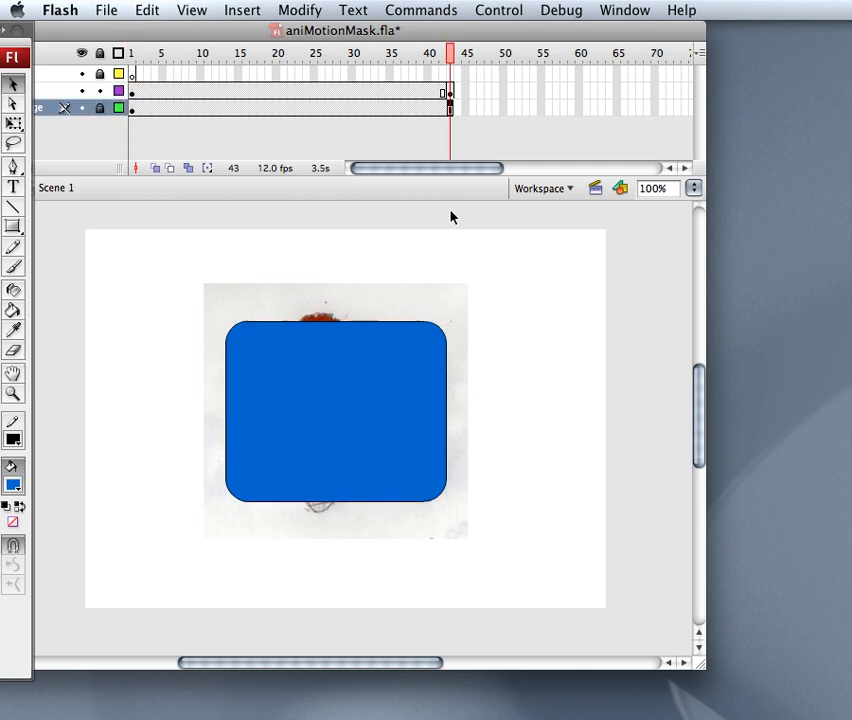
key("super+z")
key("super+z")
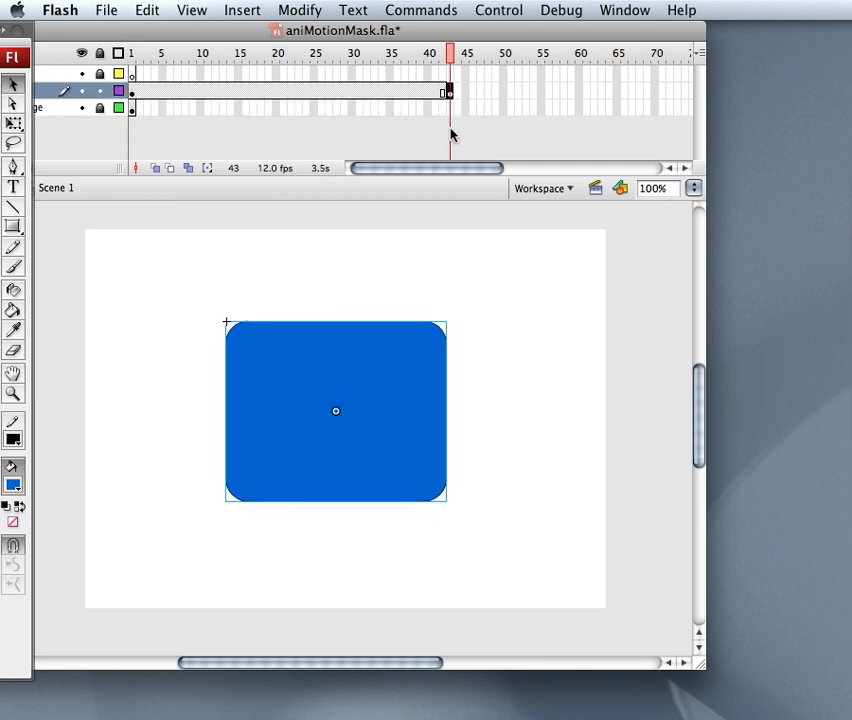
key("super+z")
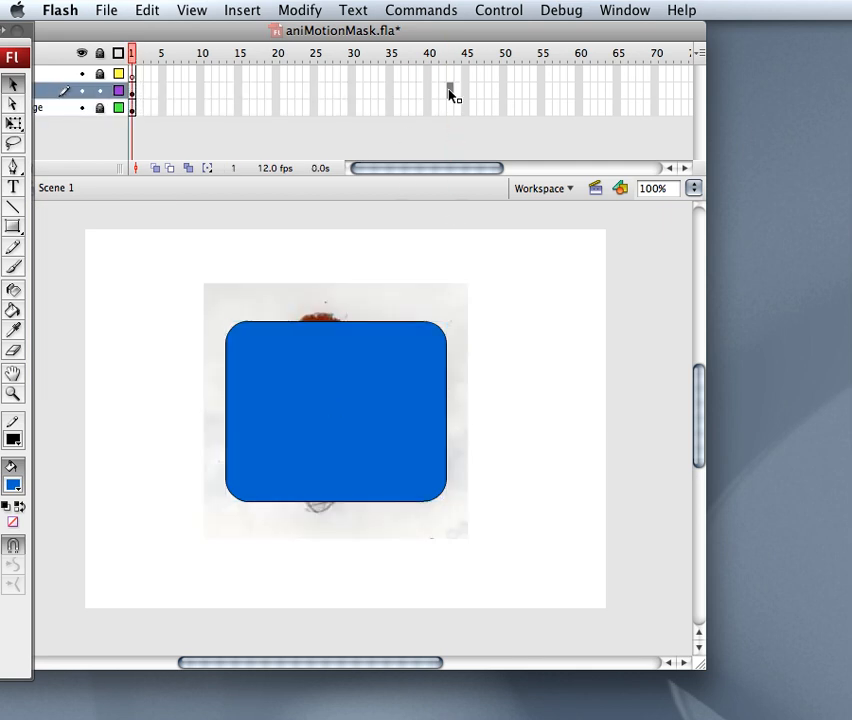
Open the baseMask movie clip in frame 1 of the mask layer for editing in place.
left_click(133, 94)
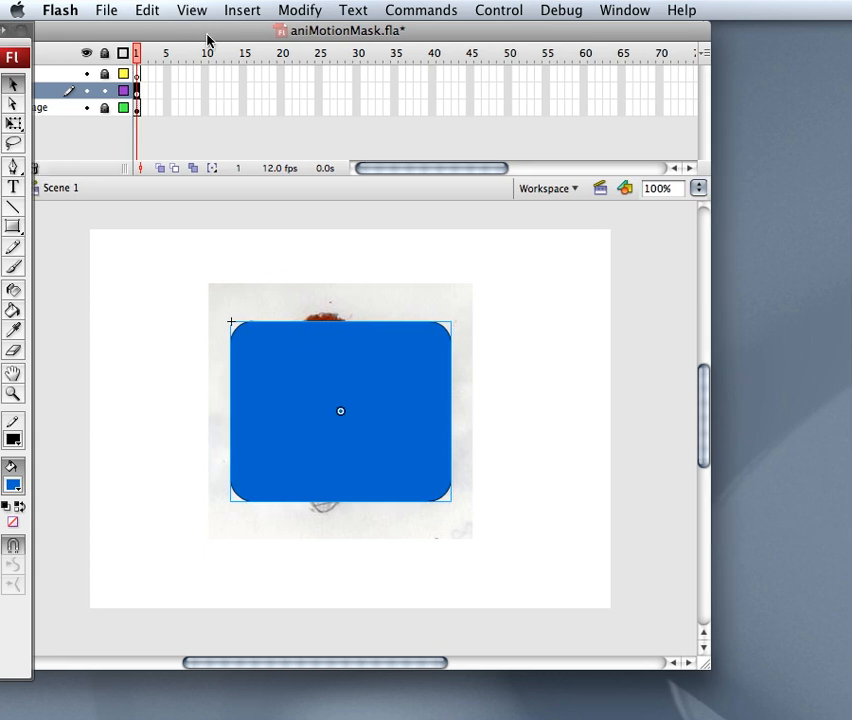
left_click_drag(207, 33, 278, 43)
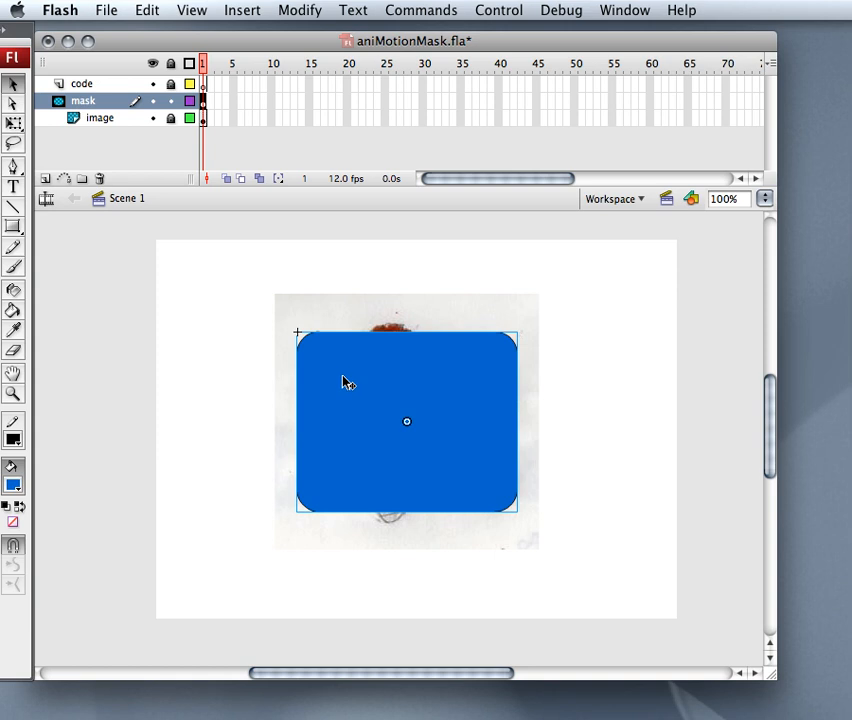
double_click(345, 383)
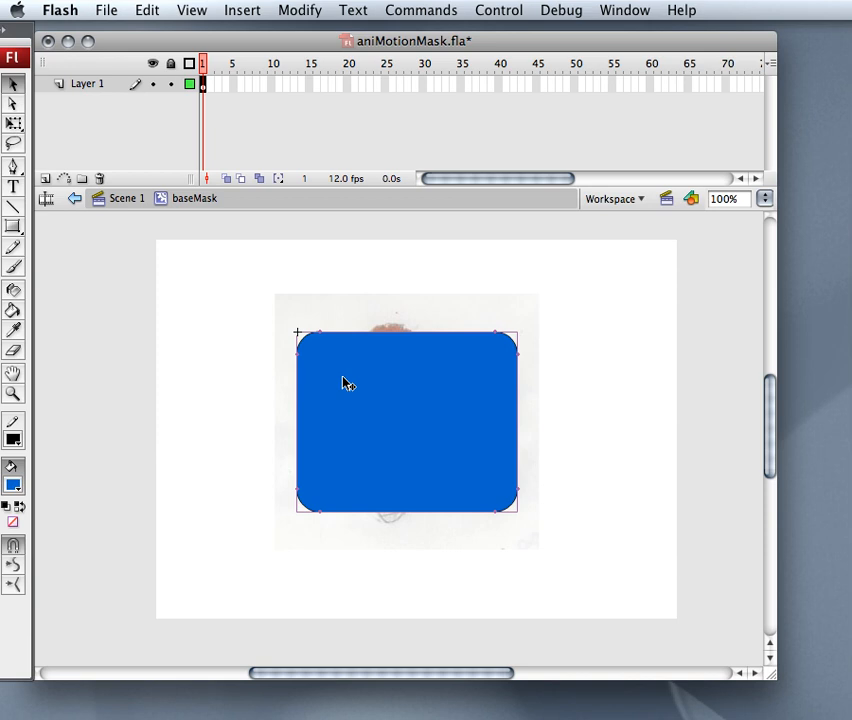
Convert the blue rectangle inside baseMask into a nested movie clip symbol named maskAni.
left_click(299, 10)
left_click(318, 63)
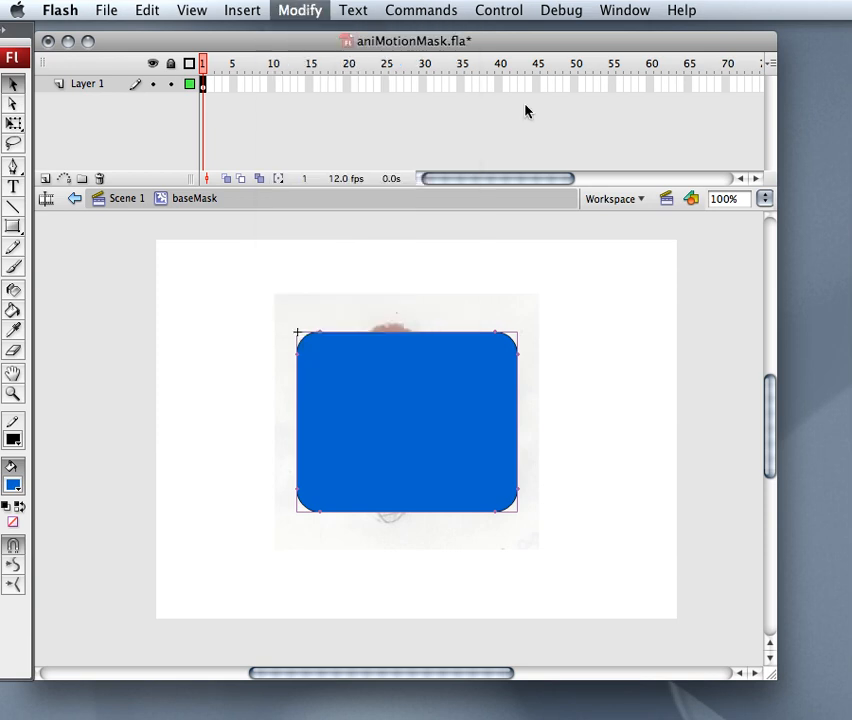
left_click_drag(778, 291, 251, 361)
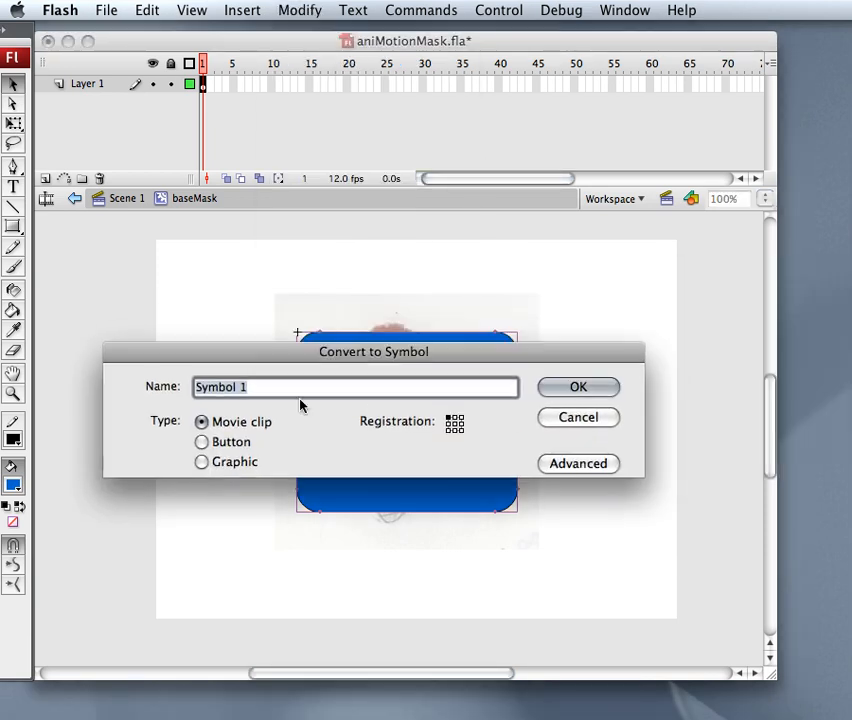
type("maskAni")
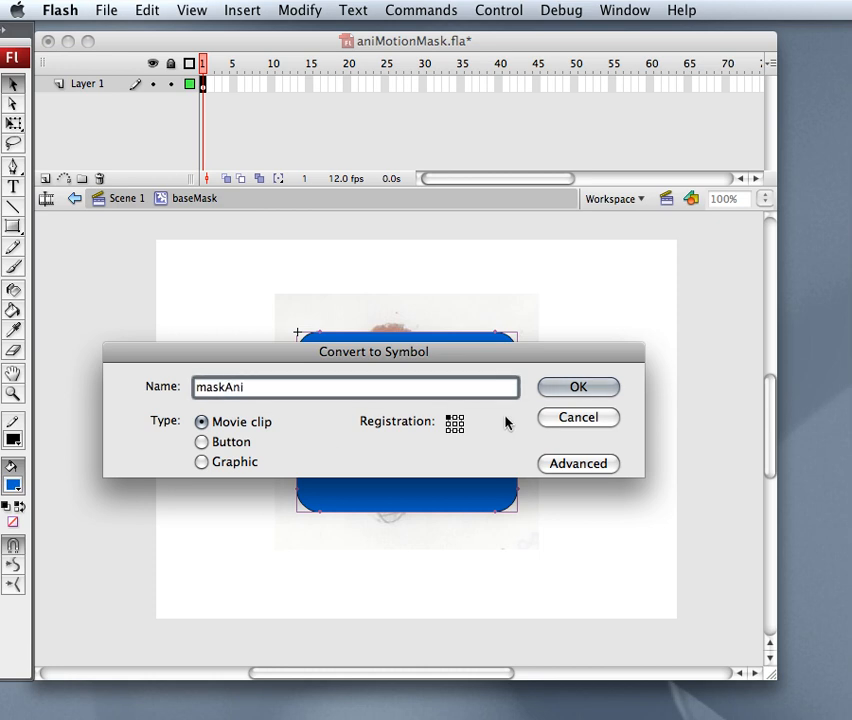
left_click(556, 391)
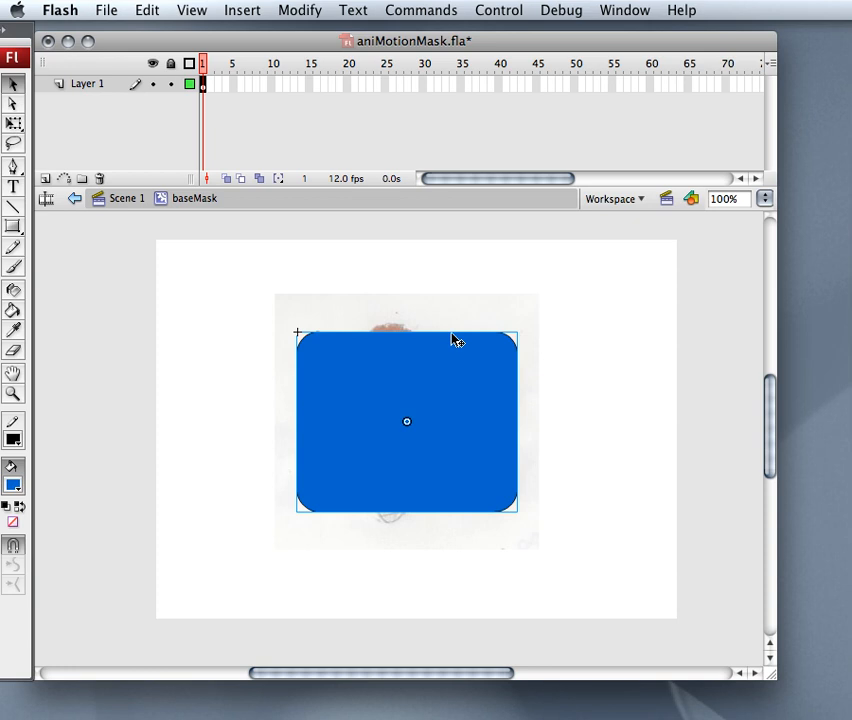
Add a new layer above Layer 1 inside baseMask and insert a keyframe at frame 43 of Layer 1.
left_click(45, 180)
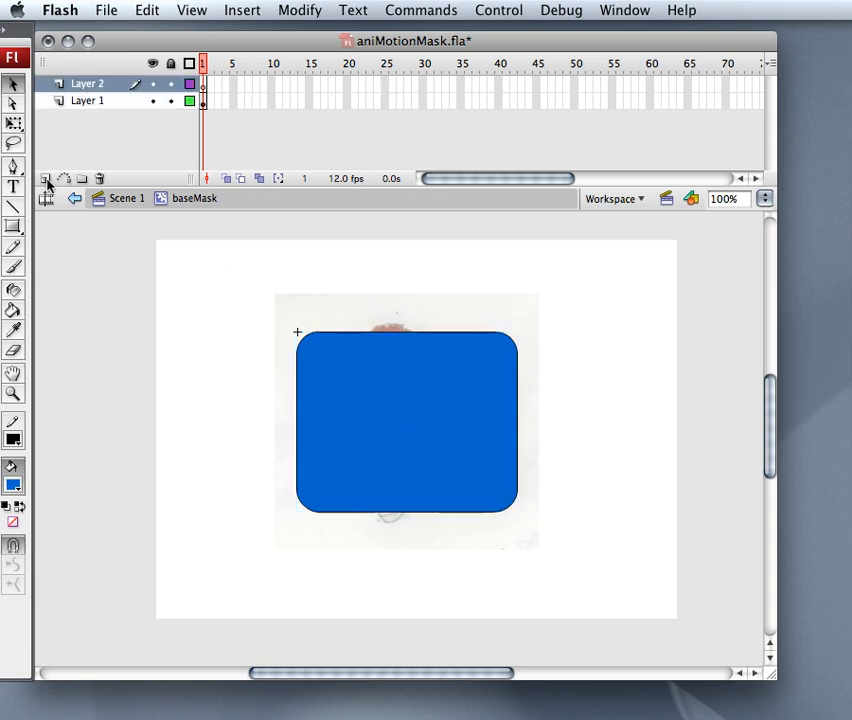
left_click(106, 103)
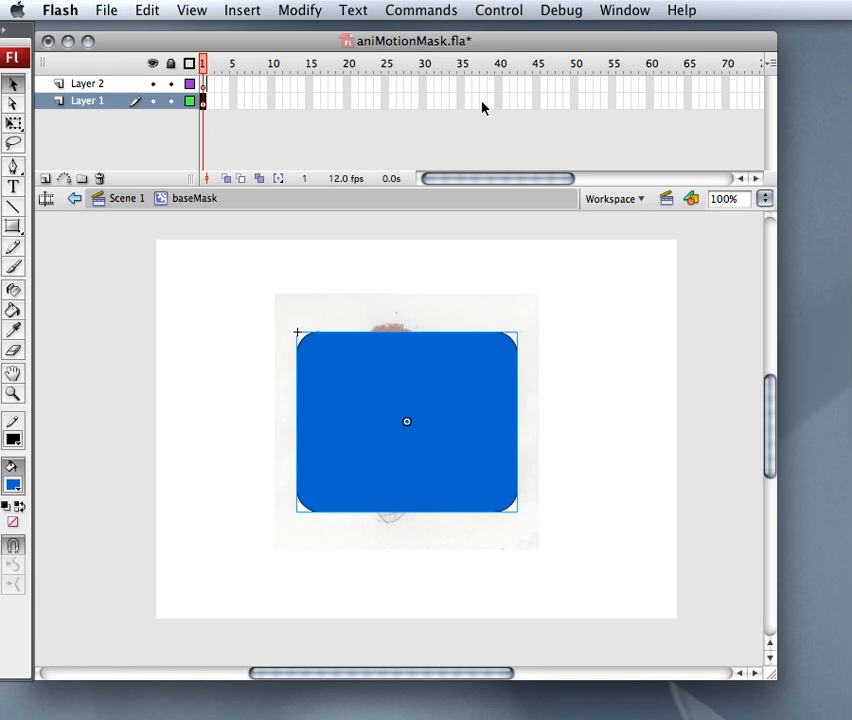
left_click(520, 102)
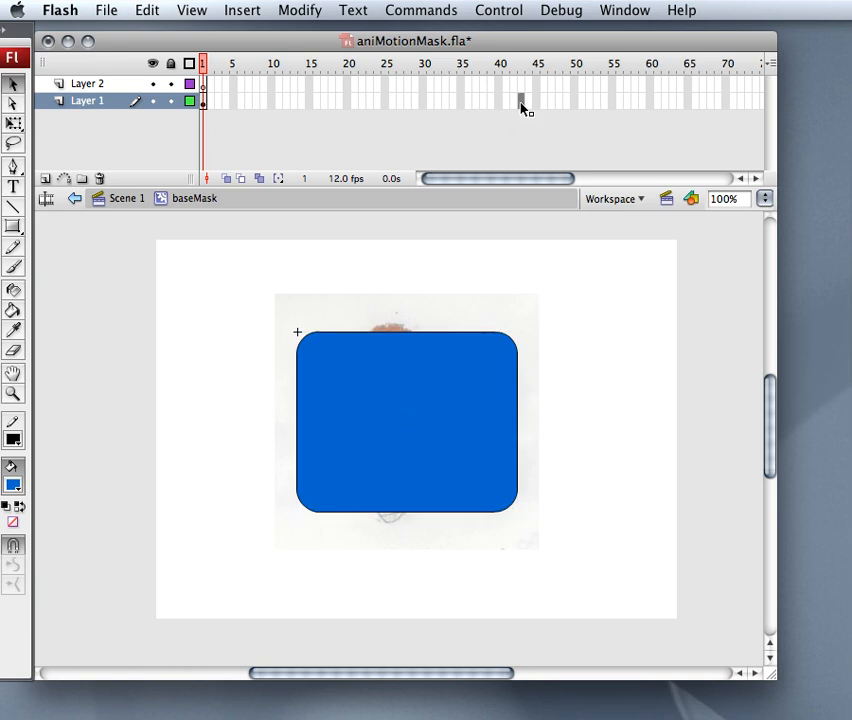
key("F5")
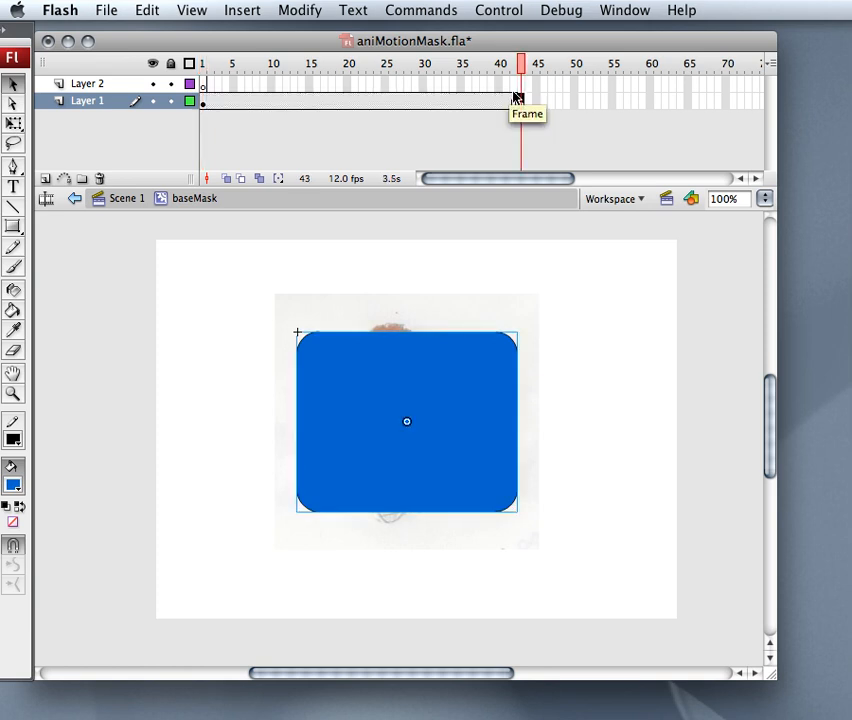
key("F6")
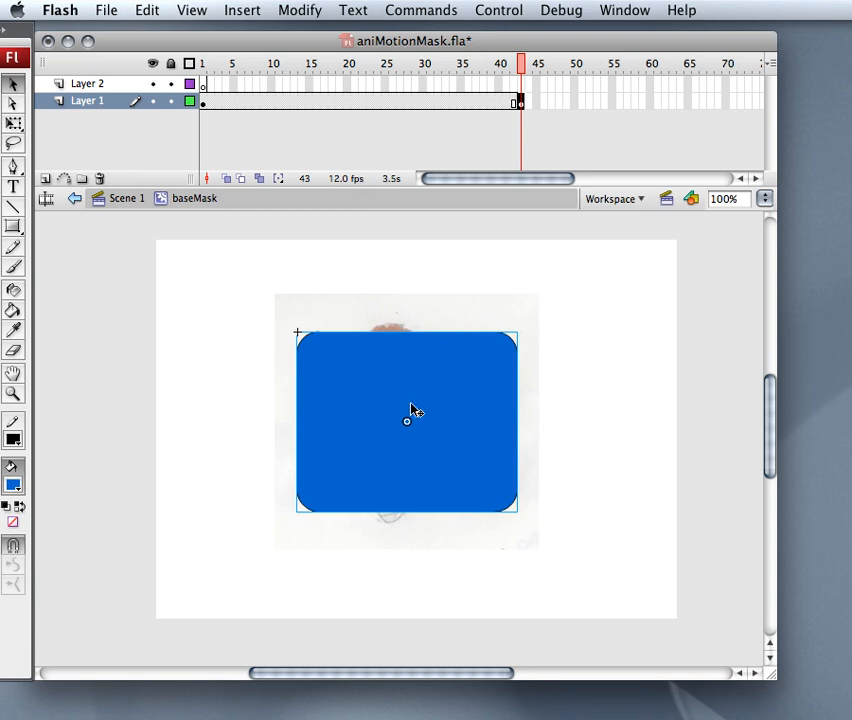
Move the maskAni rectangle at frame 1 of Layer 1 to the stage's upper-left corner, partly off the stage.
left_click(201, 102)
left_click_drag(353, 378, 181, 275)
left_click_drag(266, 320, 242, 304)
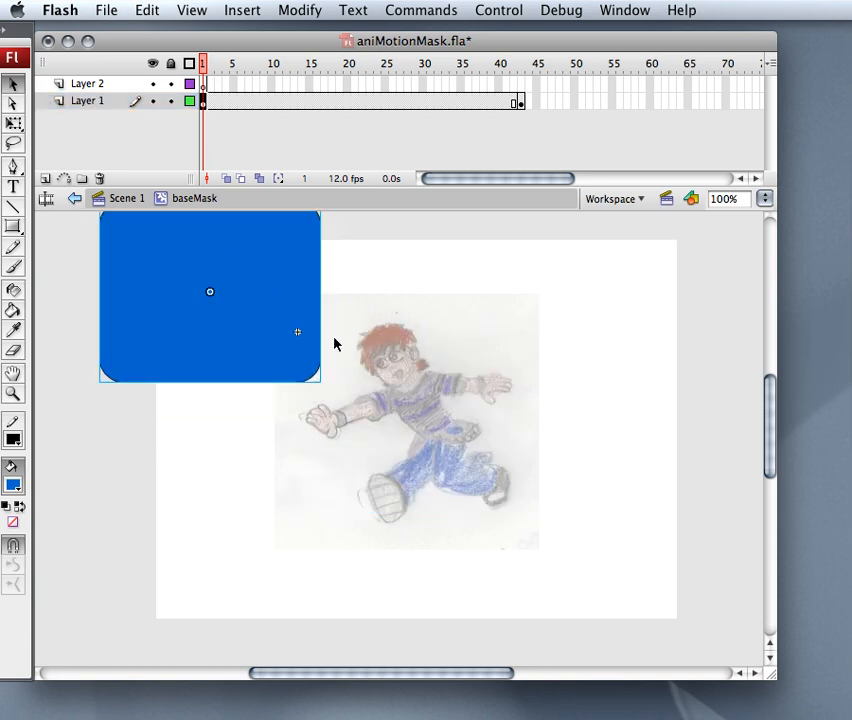
Add a motion guide layer for Layer 1 and draw a looping Pencil path from the rectangle across the picture to its right side.
left_click(116, 102)
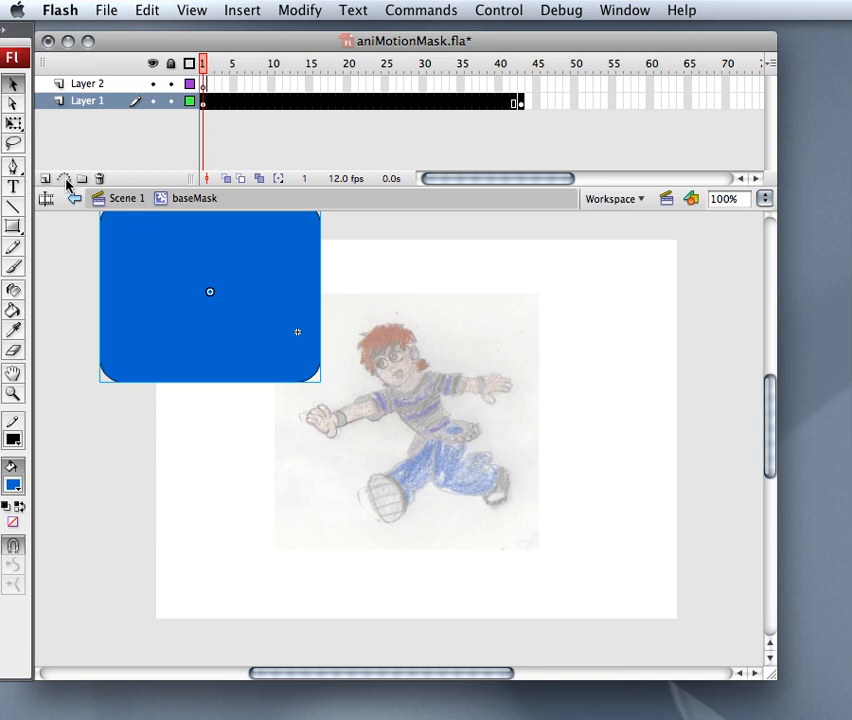
left_click(66, 181)
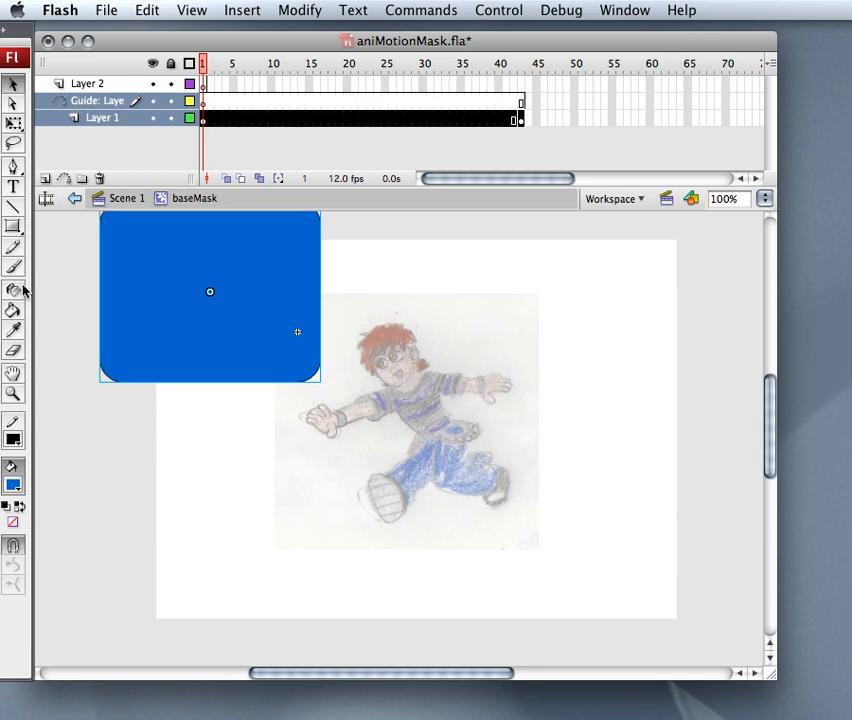
left_click(13, 246)
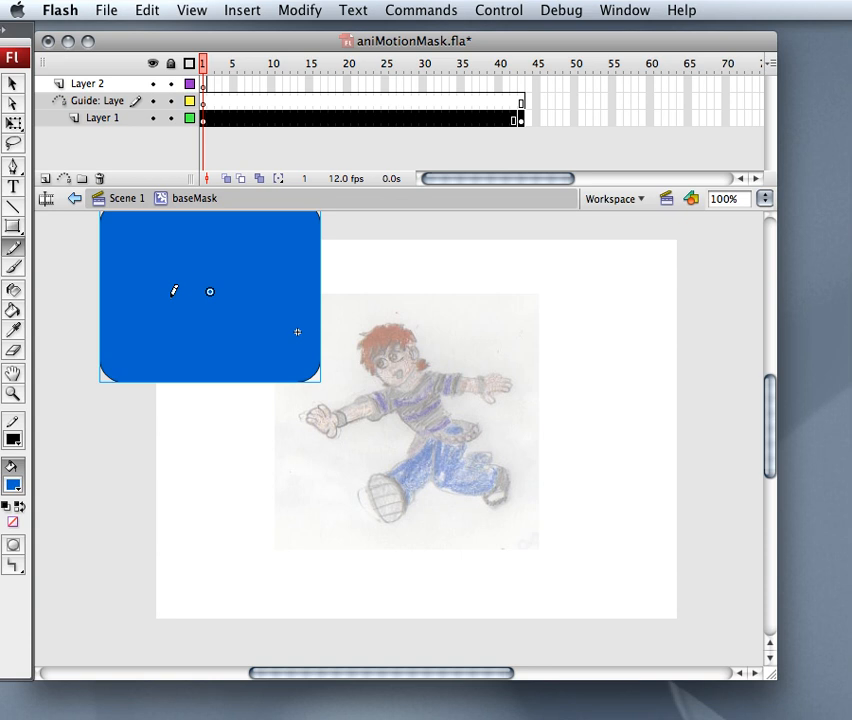
mouse_move(171, 297)
left_mouse_down()
mouse_move(257, 290)
mouse_move(265, 401)
mouse_move(319, 409)
mouse_move(339, 397)
mouse_move(351, 380)
mouse_move(345, 374)
mouse_move(323, 400)
mouse_move(340, 454)
mouse_move(403, 462)
mouse_move(441, 382)
mouse_move(490, 415)
mouse_move(467, 441)
mouse_move(457, 377)
mouse_move(498, 336)
mouse_move(601, 336)
left_mouse_up()
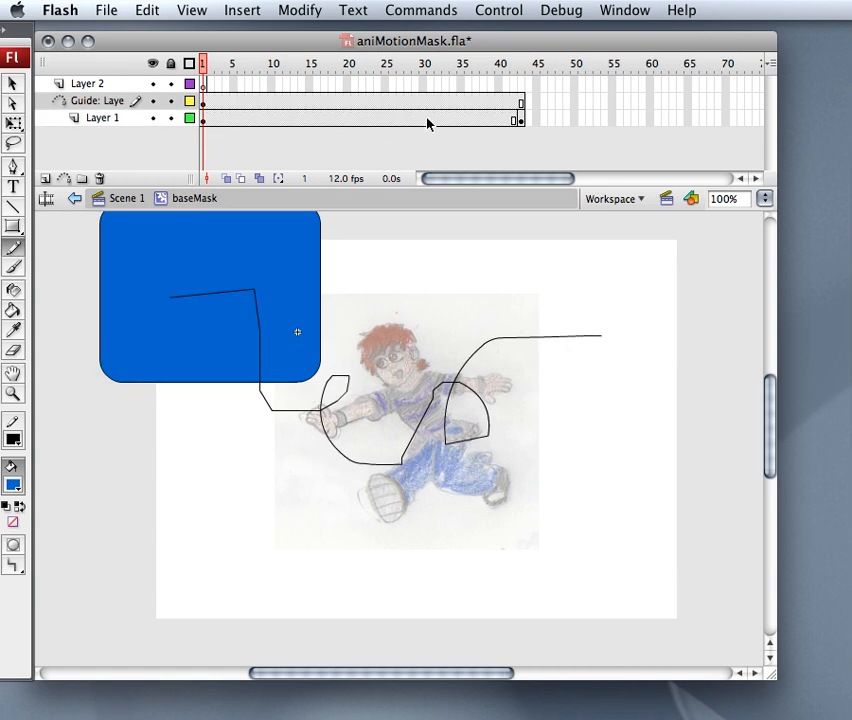
At frame 43 of Layer 1, move the maskAni rectangle so its centre snaps onto the guide path's right end.
left_click(519, 121)
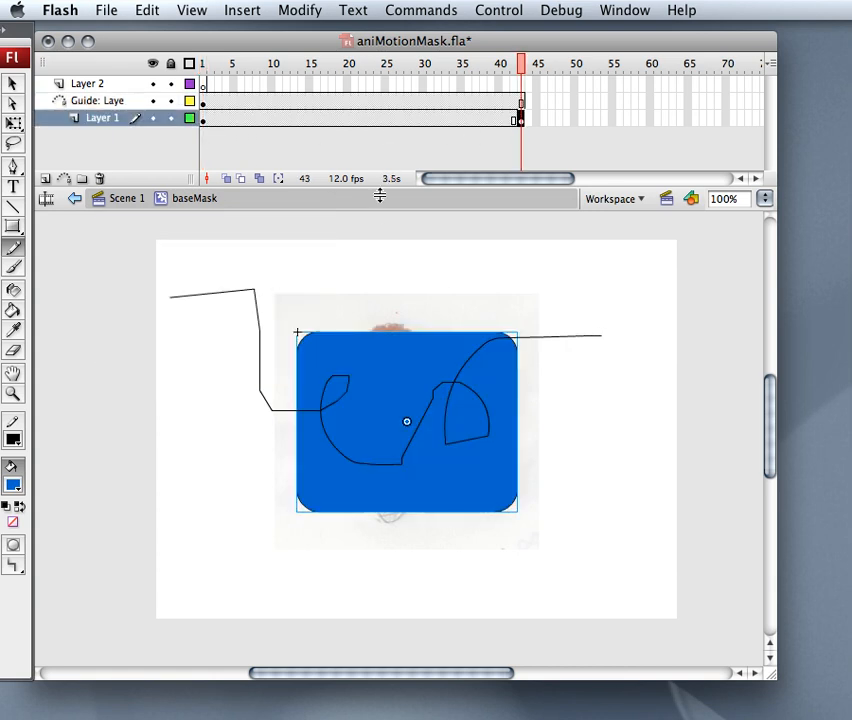
left_click(14, 83)
left_click_drag(430, 472, 607, 378)
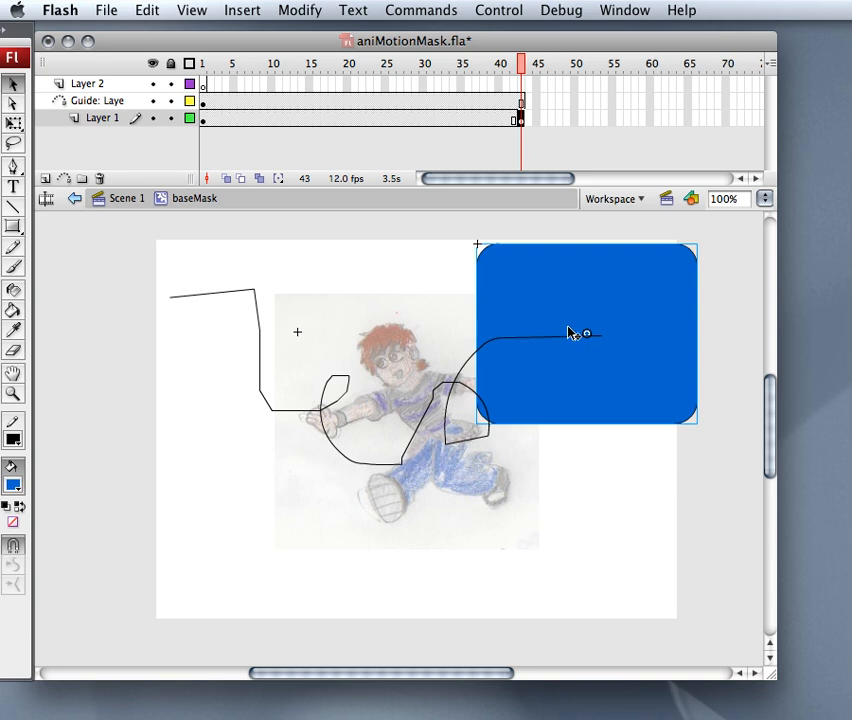
Create a motion tween on Layer 1 between the keyframes at frames 1 and 43.
left_click(521, 120)
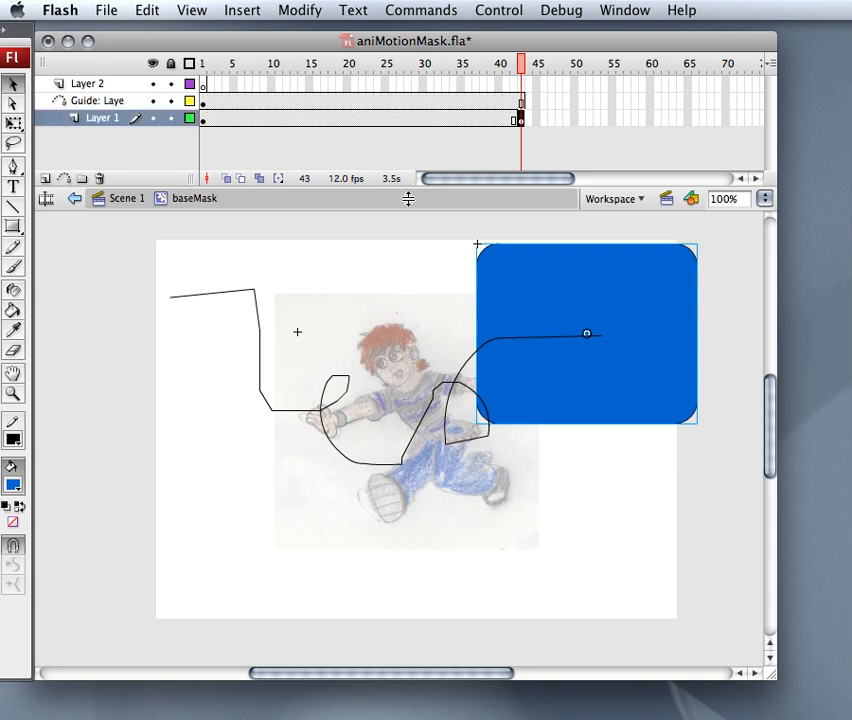
right_click(302, 122)
left_click(318, 127)
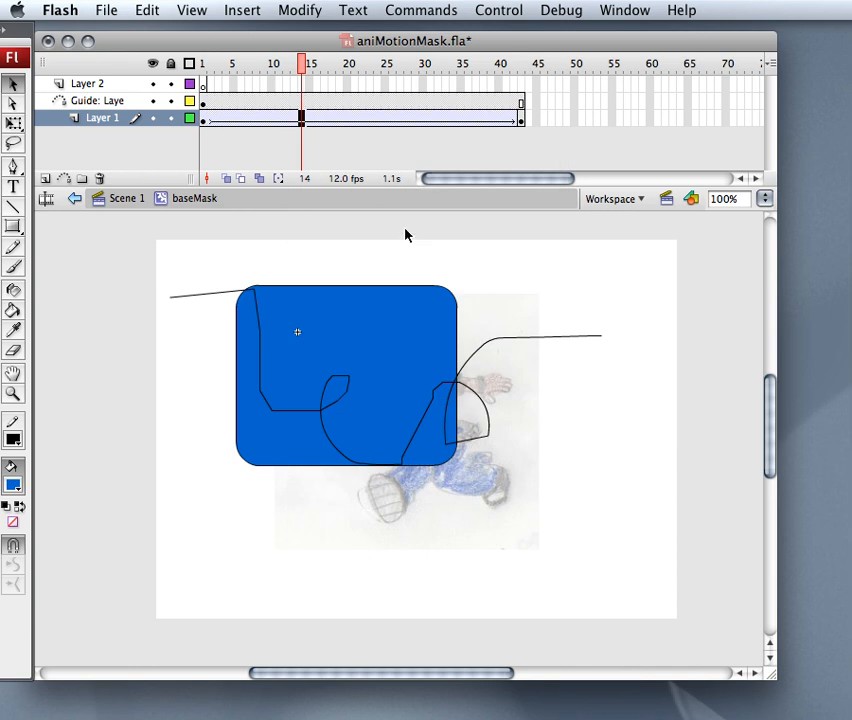
Rewind the baseMask timeline to frame 1, and return to Scene 1 to test the movie with the animated mask.
left_click_drag(300, 70, 198, 72)
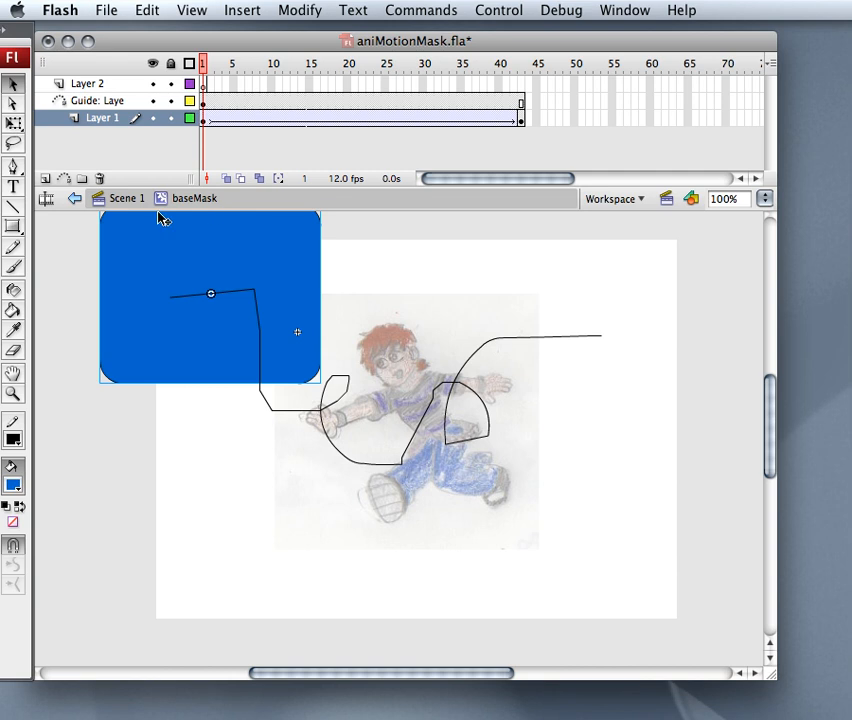
left_click(126, 203)
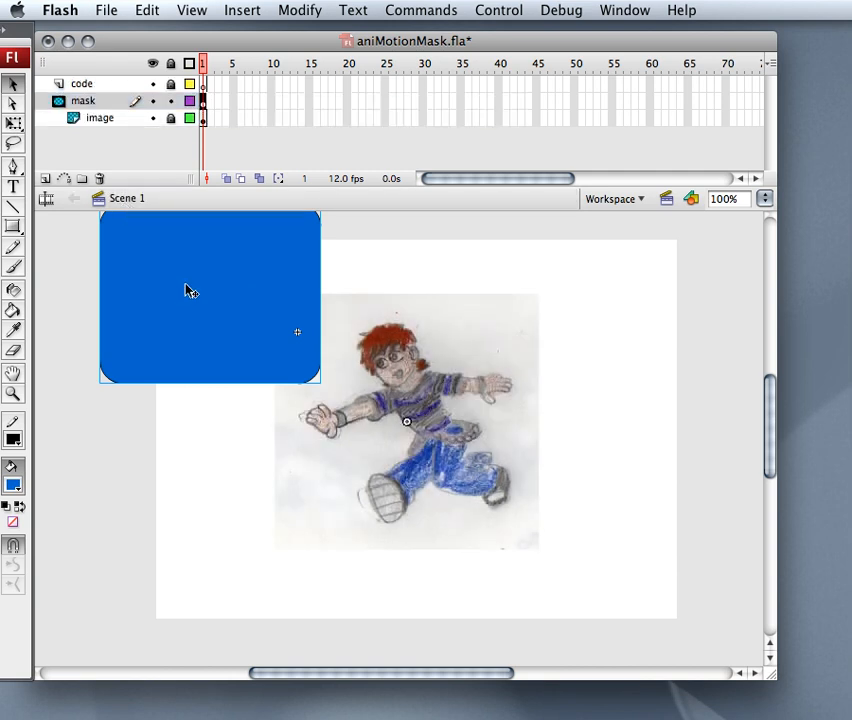
key("super+Return")
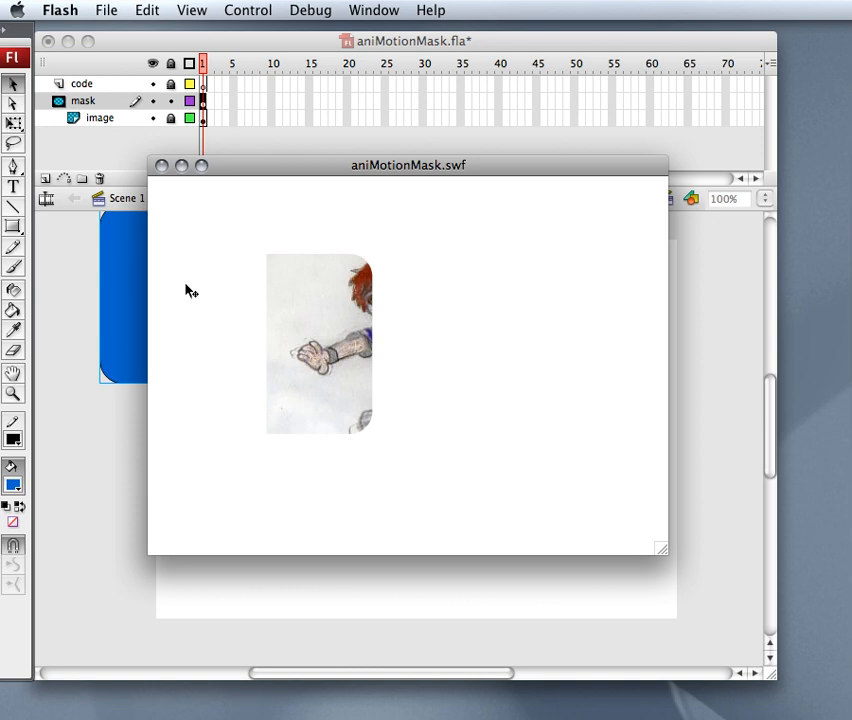